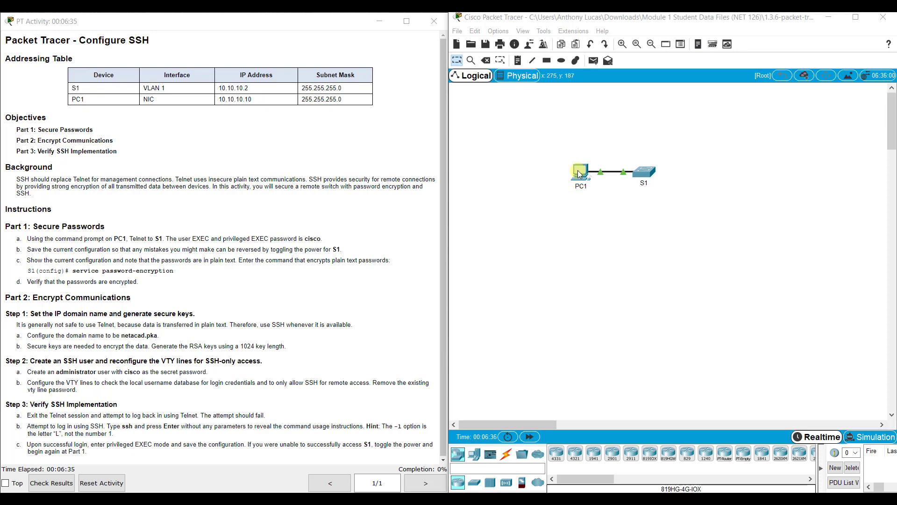
Open PC1's Command Prompt and type telnet 10.10.10.2 without running it.
{"action": "left_click", "coordinate": [580, 173]}
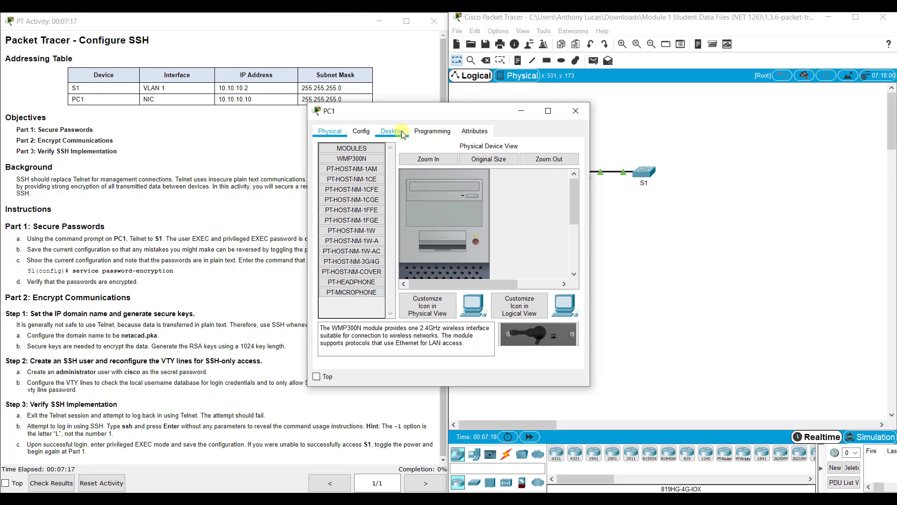
{"action": "left_click", "coordinate": [402, 133]}
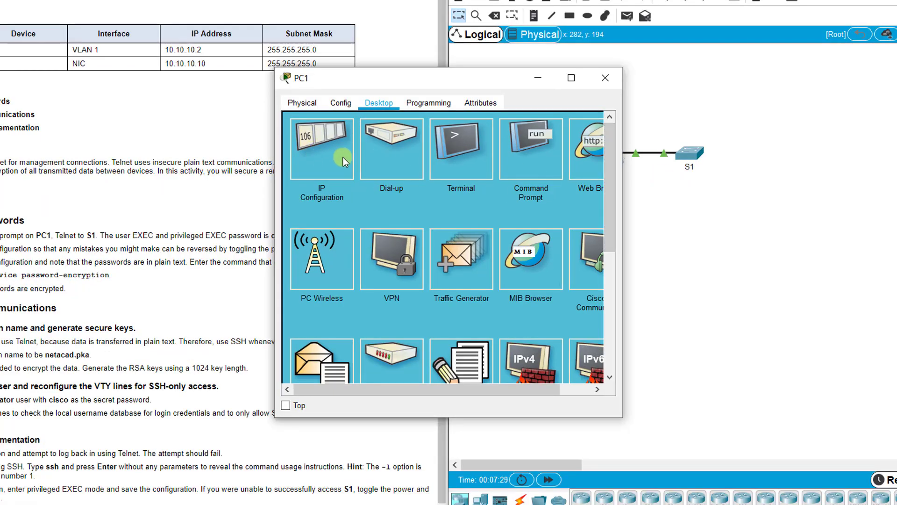
{"action": "left_click", "coordinate": [541, 158]}
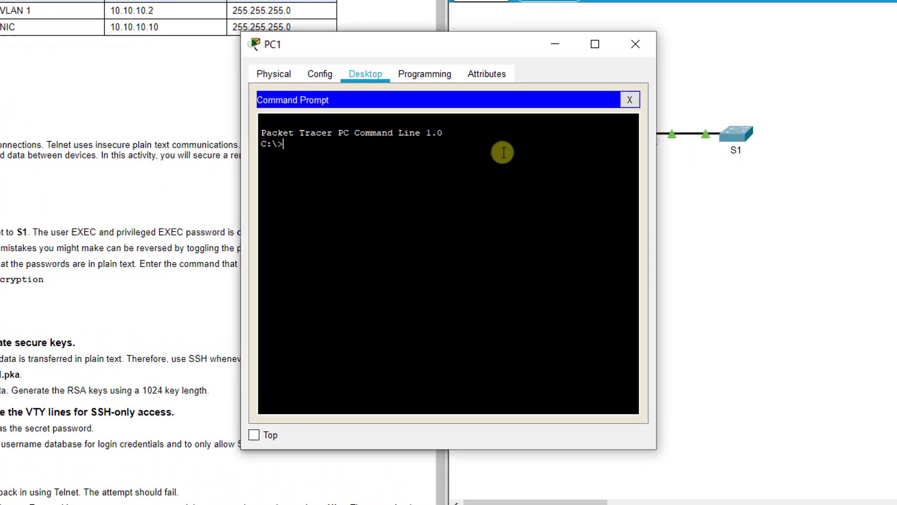
{"action": "type", "text": "telnet"}
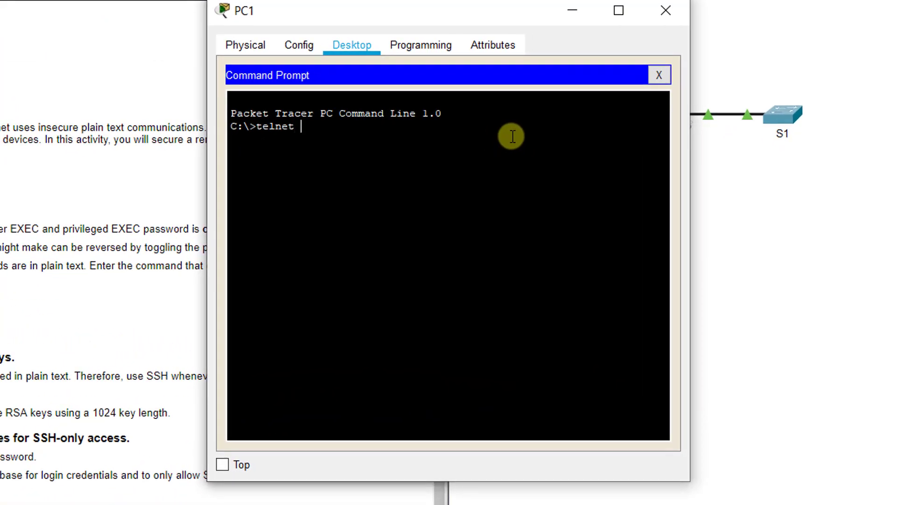
{"action": "type", "text": " 10.10.10.2"}
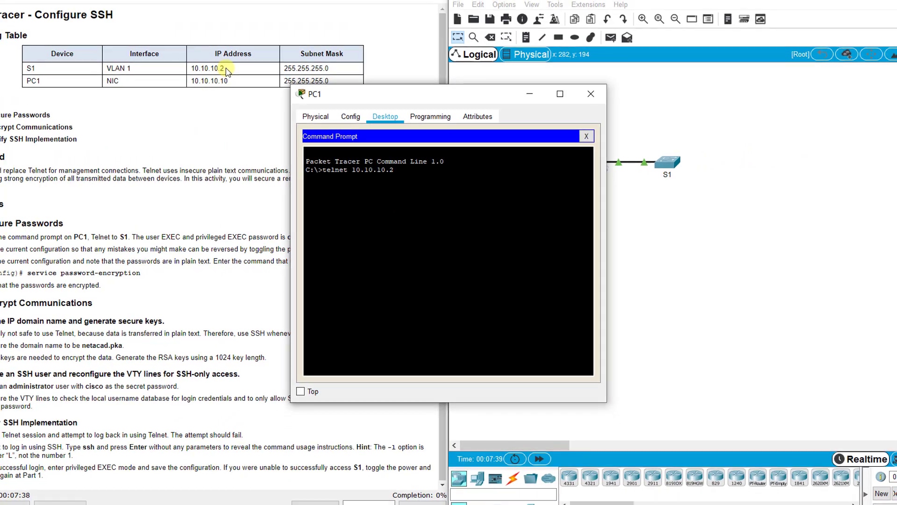
Confirm S1's VLAN 1 address 10.10.10.2 in the instructions table, then return to PC1.
{"action": "left_click", "coordinate": [221, 67]}
{"action": "left_click_drag", "start_coordinate": [220, 68], "coordinate": [108, 68]}
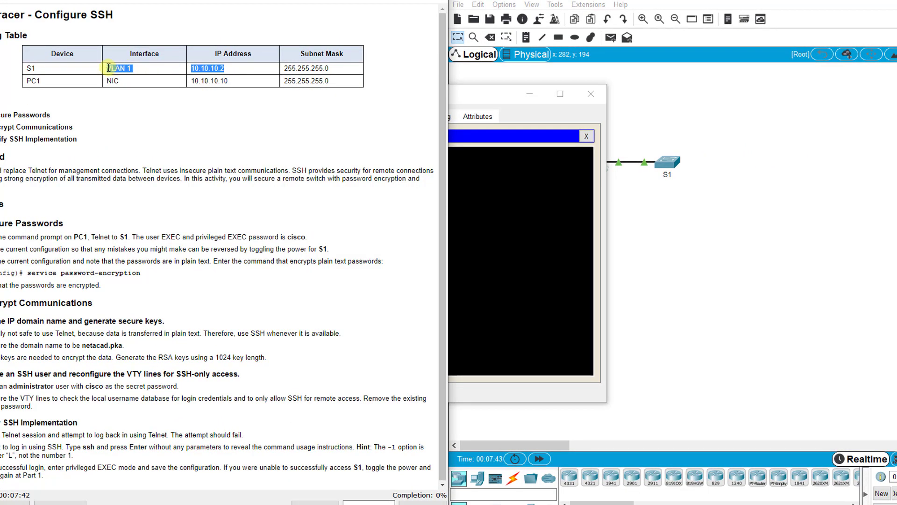
{"action": "left_click", "coordinate": [136, 69]}
{"action": "left_click_drag", "start_coordinate": [132, 68], "coordinate": [104, 69]}
{"action": "left_click", "coordinate": [149, 68]}
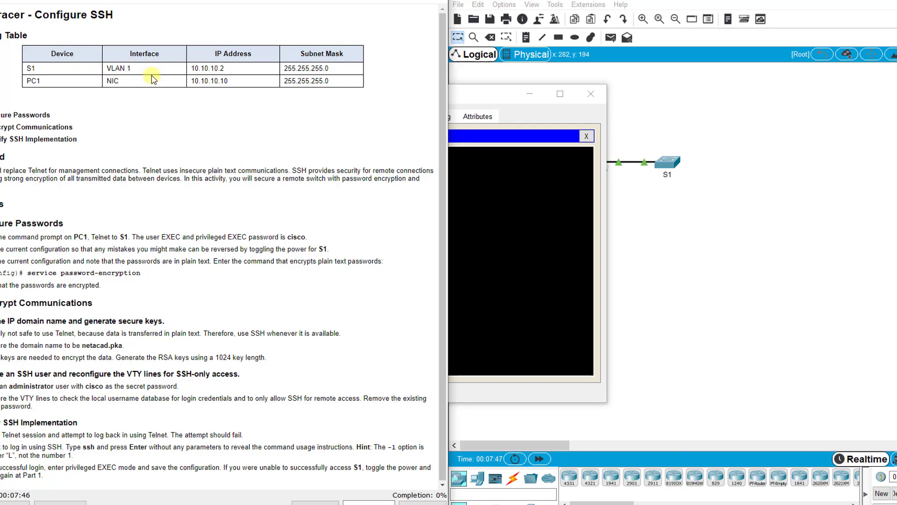
{"action": "left_click", "coordinate": [514, 208]}
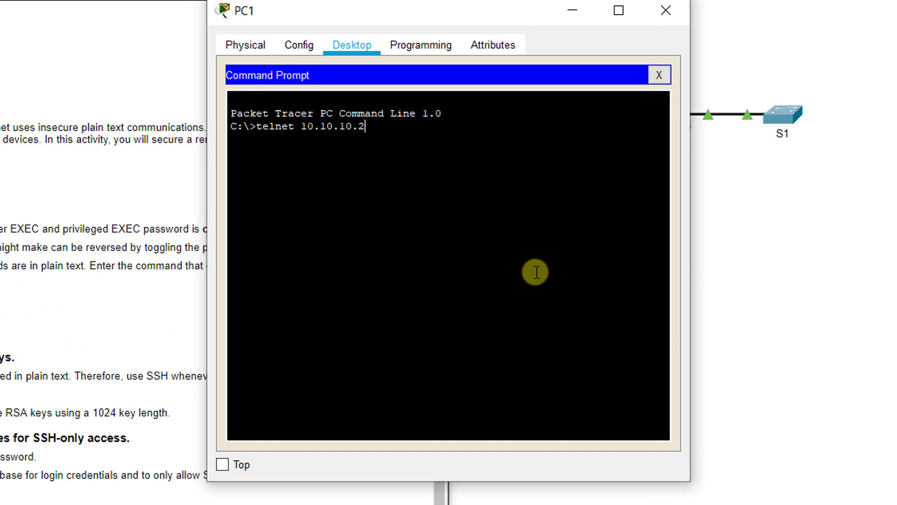
Telnet from PC1 to S1 at 10.10.10.2 and log in with the line password.
{"action": "key", "text": "Return"}
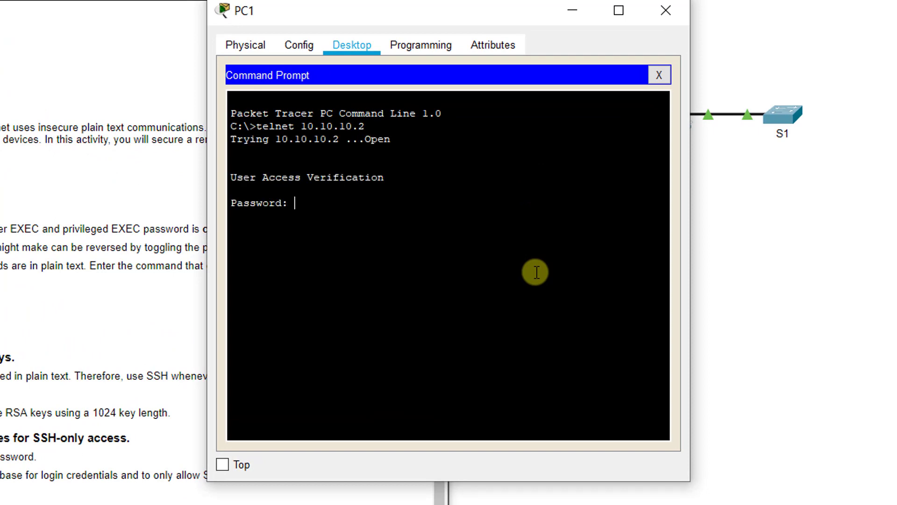
{"action": "left_click_drag", "start_coordinate": [384, 10], "coordinate": [517, 10]}
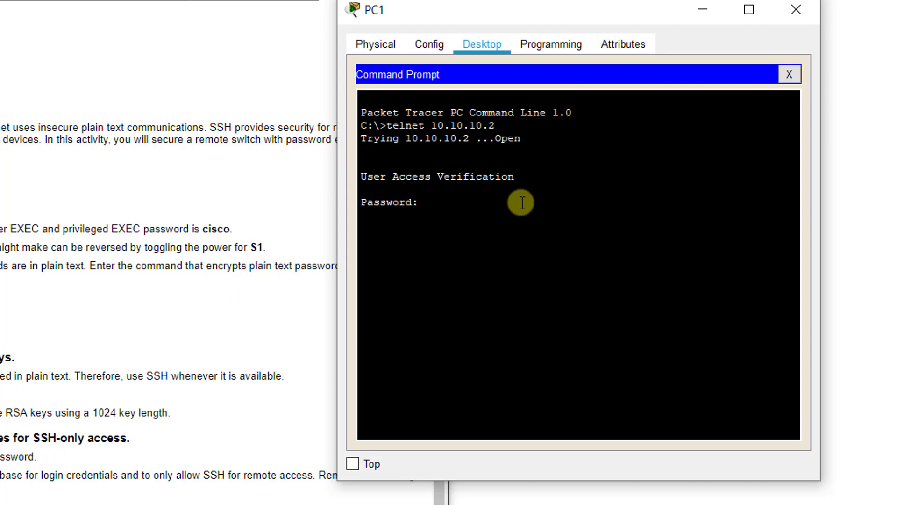
{"action": "key", "text": "Return"}
{"action": "type", "text": "cisco"}
{"action": "key", "text": "Return"}
Enter privileged mode with the enable password and save the running-config to startup-config.
{"action": "type", "text": "en"}
{"action": "key", "text": "Return"}
{"action": "key", "text": "Return"}
{"action": "key", "text": "Return"}
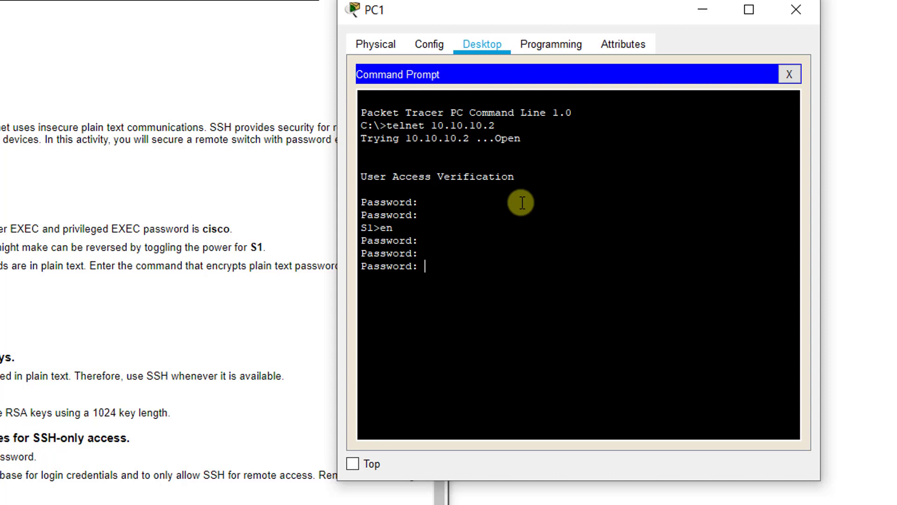
{"action": "type", "text": "cisco"}
{"action": "key", "text": "Return"}
{"action": "type", "text": "copy run start"}
{"action": "key", "text": "Return"}
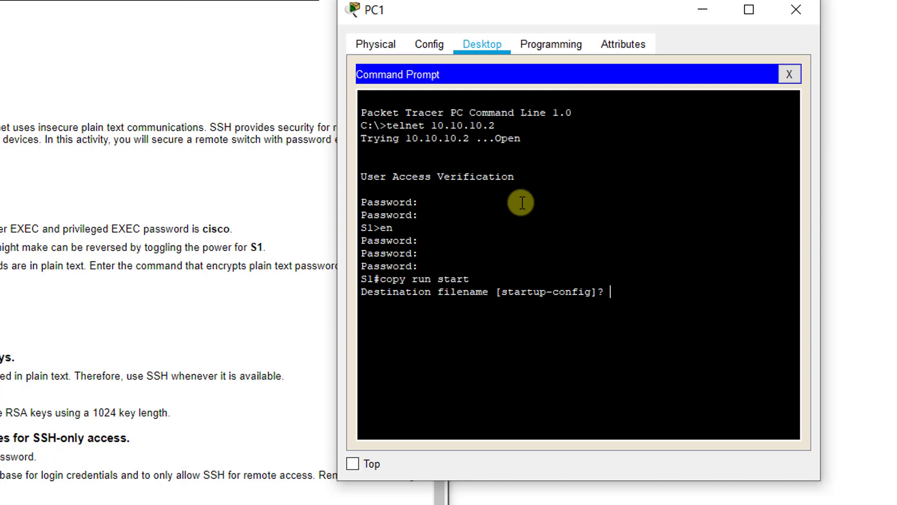
{"action": "key", "text": "Return"}
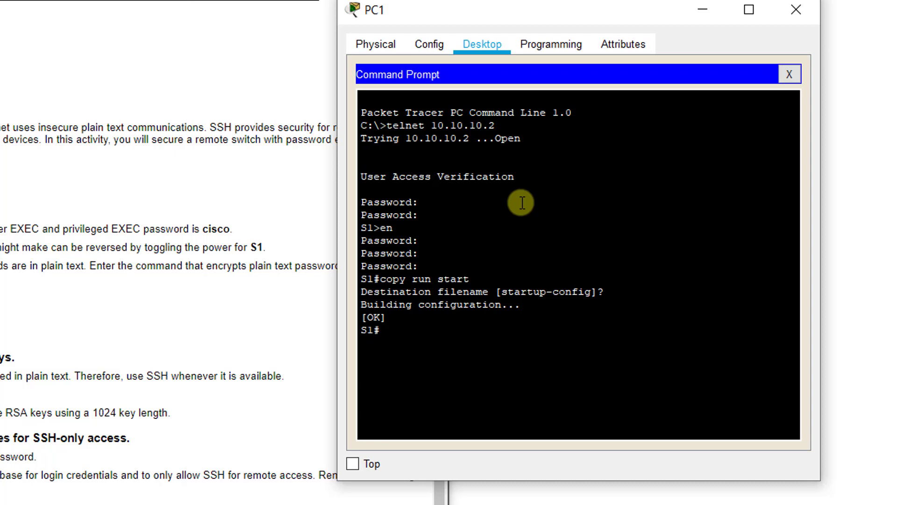
List S1's running configuration with show run and inspect the plain-text enable password line.
{"action": "type", "text": "show run"}
{"action": "key", "text": "Return"}
{"action": "key", "text": "space"}
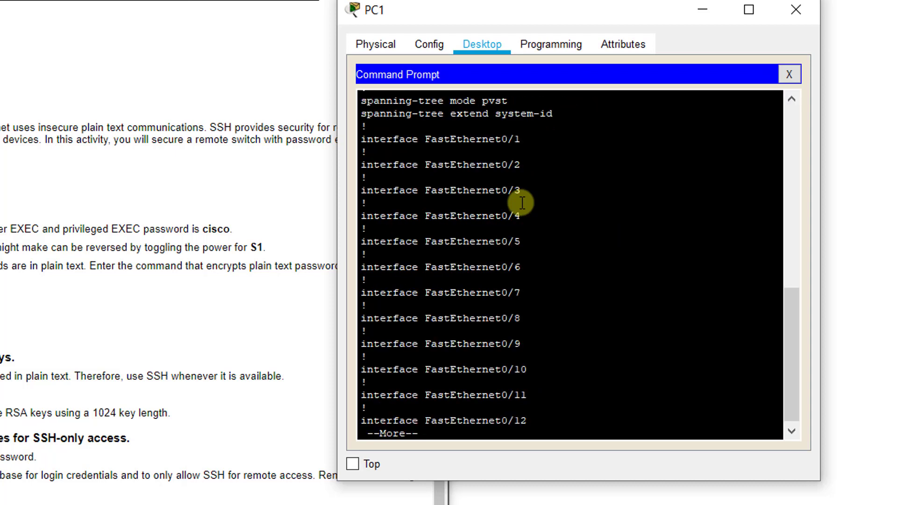
{"action": "scroll", "coordinate": [523, 203], "scroll_direction": "up", "scroll_amount": 4}
{"action": "left_click_drag", "start_coordinate": [523, 163], "coordinate": [472, 160]}
{"action": "double_click", "coordinate": [471, 155]}
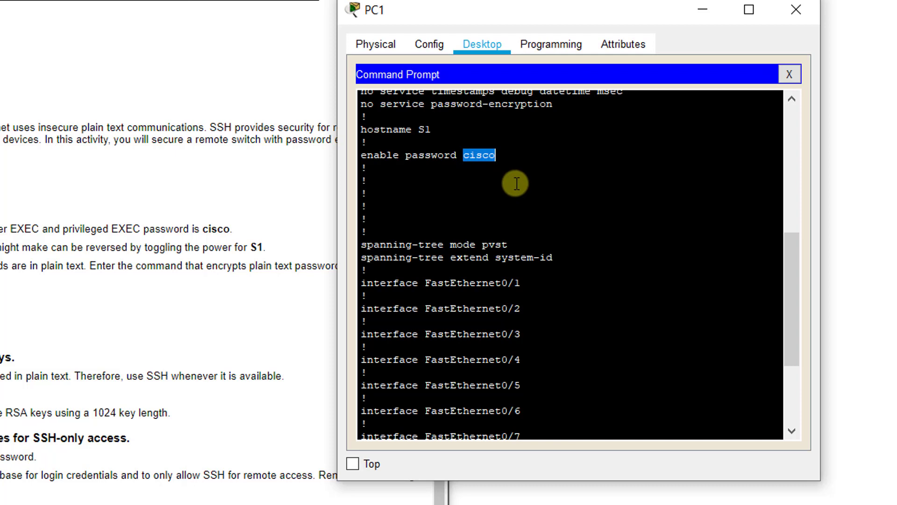
{"action": "left_click", "coordinate": [513, 150]}
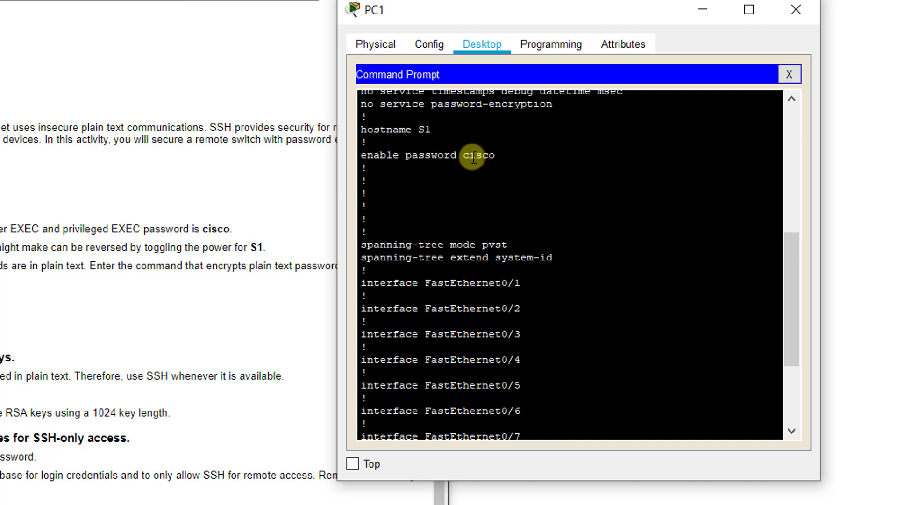
{"action": "left_click_drag", "start_coordinate": [458, 156], "coordinate": [406, 156]}
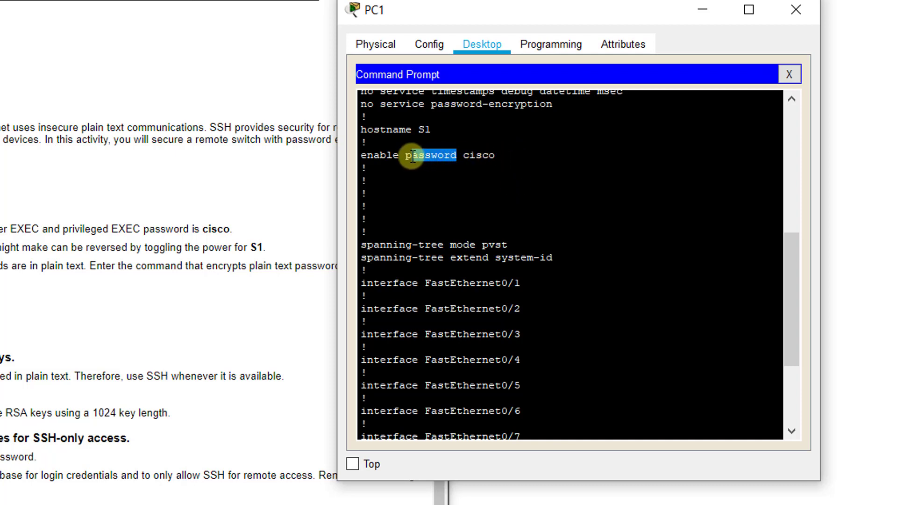
{"action": "left_click", "coordinate": [522, 158]}
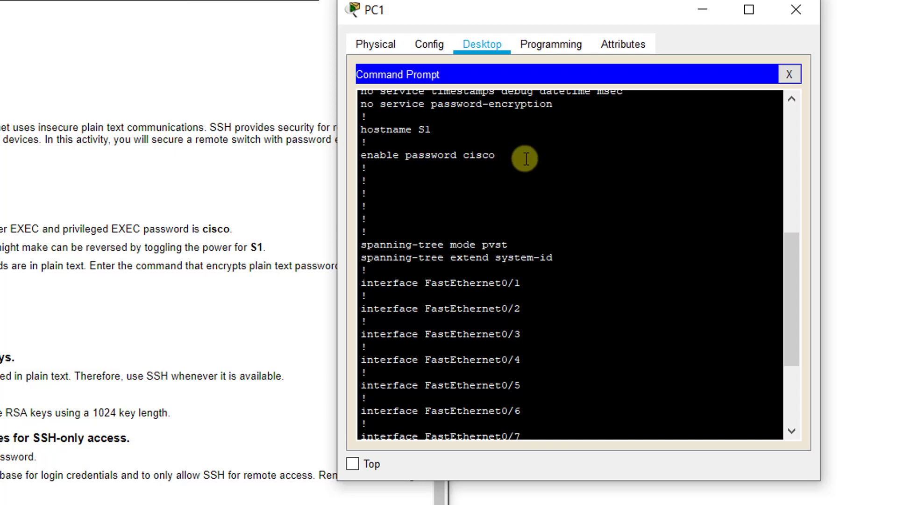
Page to the end of the configuration and inspect the line vty 0 4 password.
{"action": "scroll", "coordinate": [565, 243], "scroll_direction": "down", "scroll_amount": 10}
{"action": "key", "text": "space"}
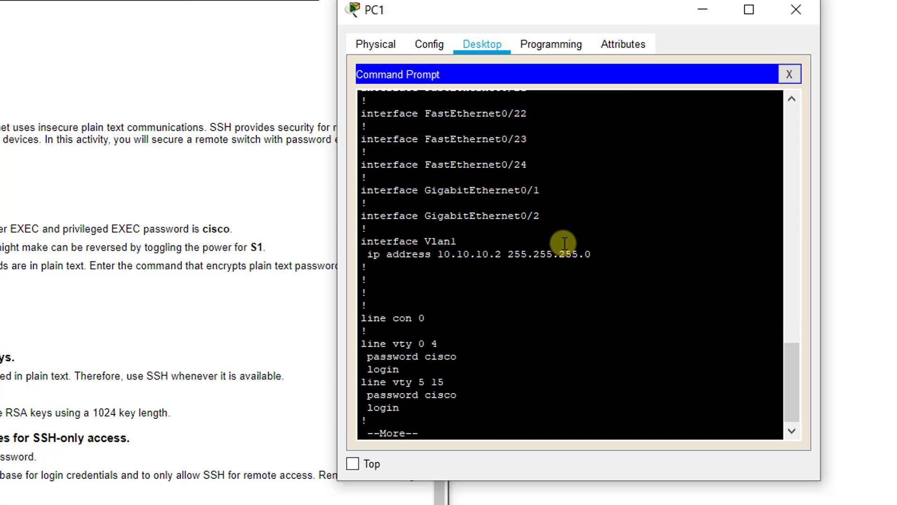
{"action": "key", "text": "space"}
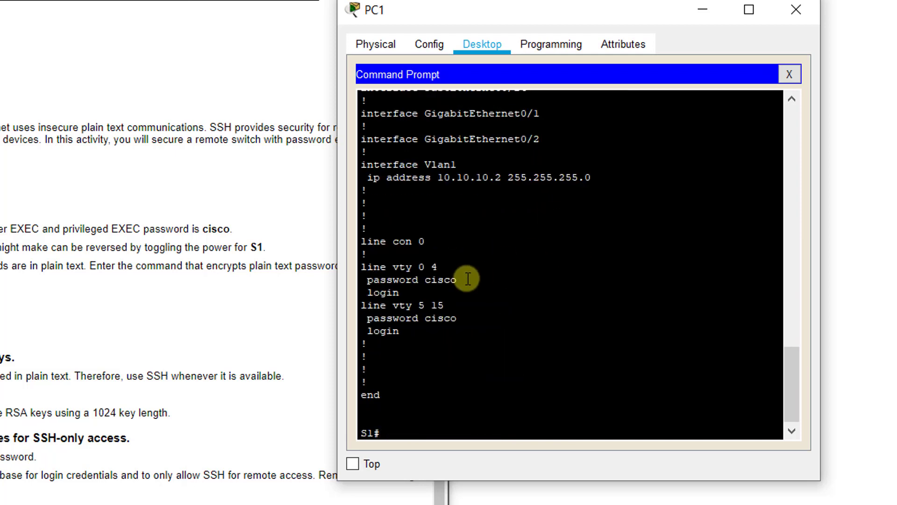
{"action": "left_click_drag", "start_coordinate": [457, 280], "coordinate": [357, 270]}
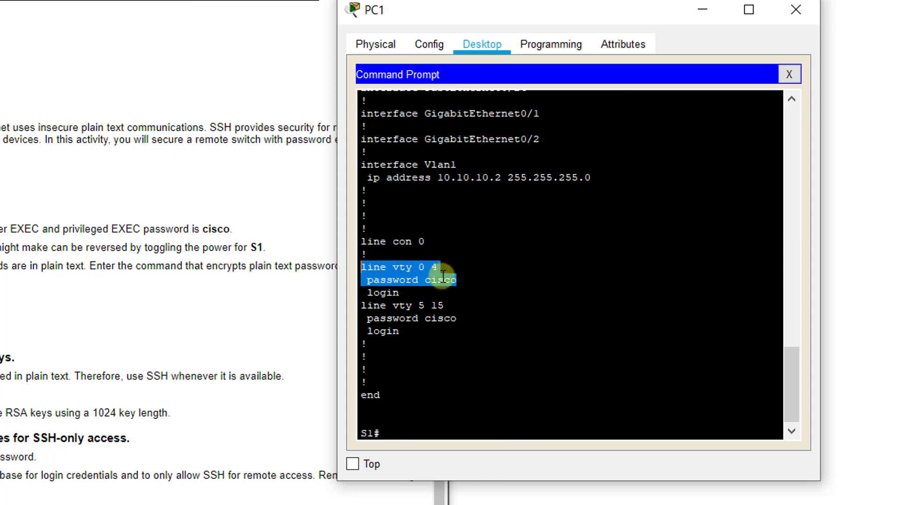
{"action": "left_click", "coordinate": [440, 329]}
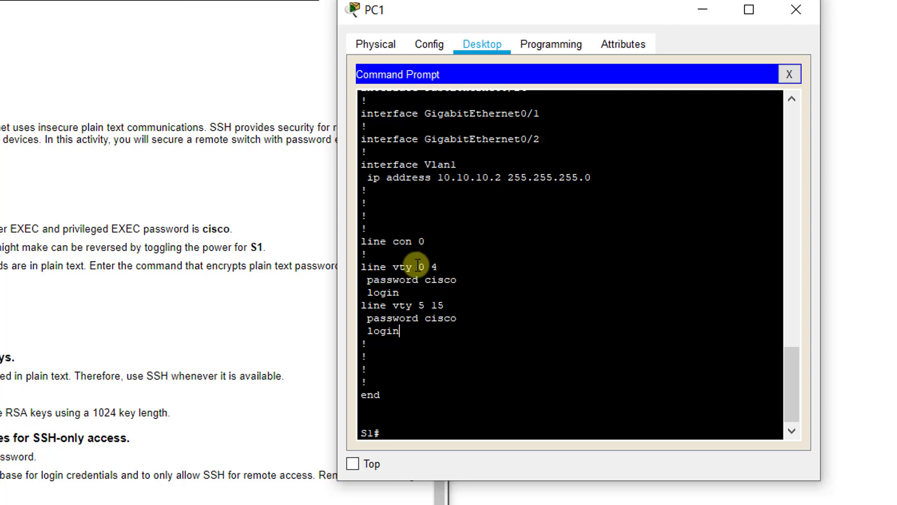
{"action": "left_click", "coordinate": [439, 303]}
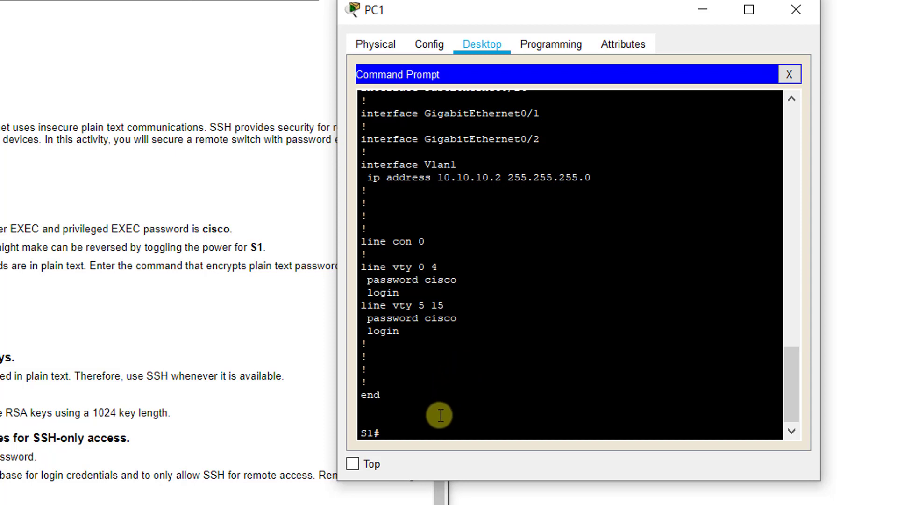
Enter global configuration mode on S1 and apply service password-encryption.
{"action": "left_click", "coordinate": [454, 436]}
{"action": "type", "text": "config t"}
{"action": "key", "text": "Return"}
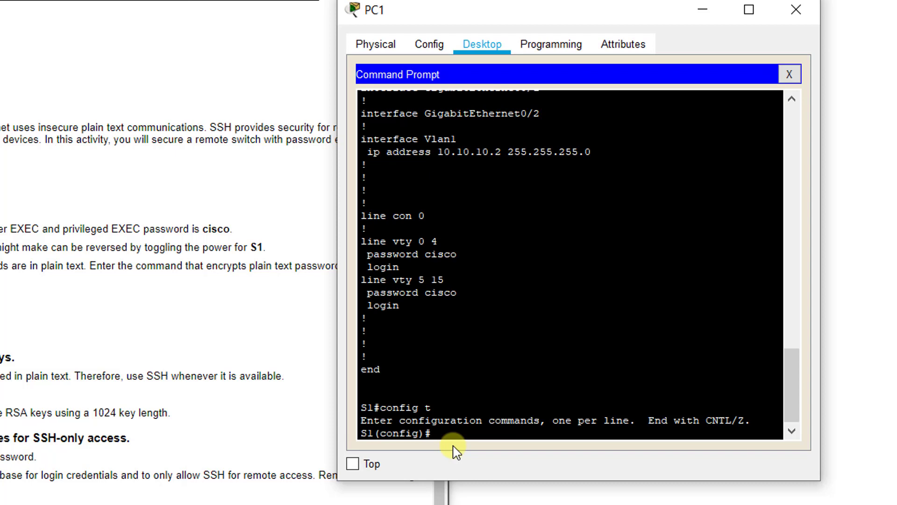
{"action": "type", "text": "service password-encryption"}
{"action": "key", "text": "Return"}
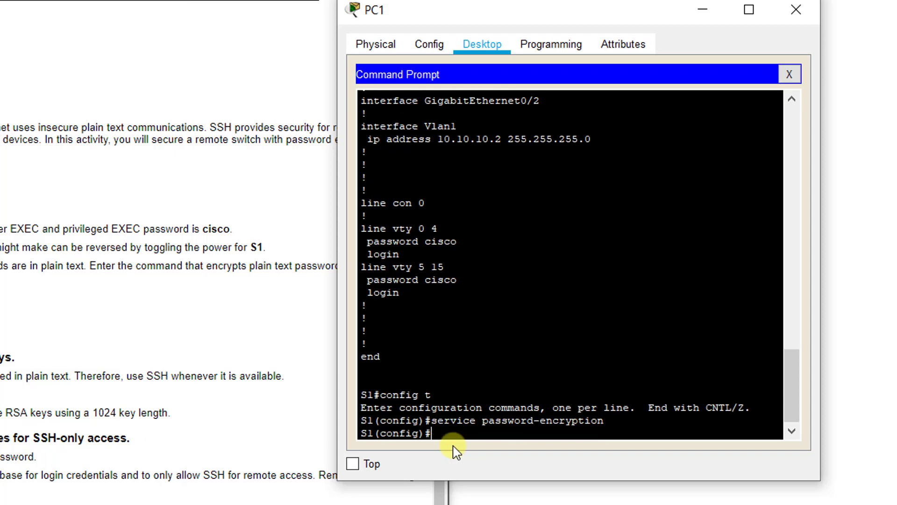
Run do show run to confirm the passwords now appear as type 7 encrypted strings.
{"action": "type", "text": "do show run"}
{"action": "key", "text": "Return"}
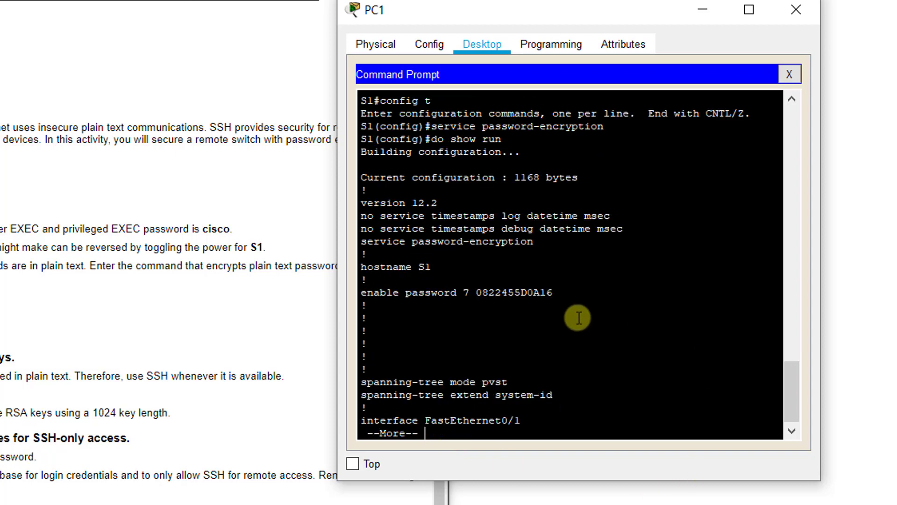
{"action": "mouse_move", "coordinate": [560, 293]}
{"action": "left_mouse_down"}
{"action": "mouse_move", "coordinate": [476, 293]}
{"action": "mouse_move", "coordinate": [563, 289]}
{"action": "left_mouse_up"}
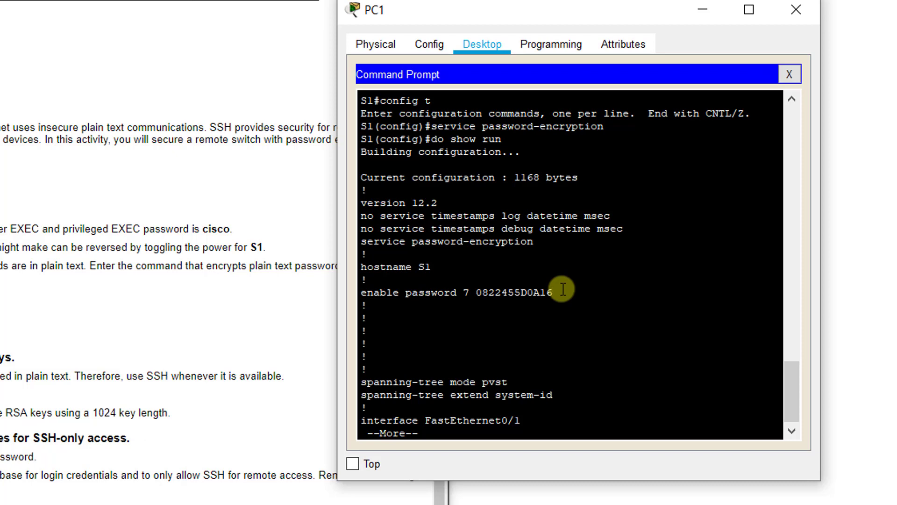
{"action": "key", "text": "space"}
{"action": "key", "text": "space"}
{"action": "key", "text": "space"}
{"action": "key", "text": "space"}
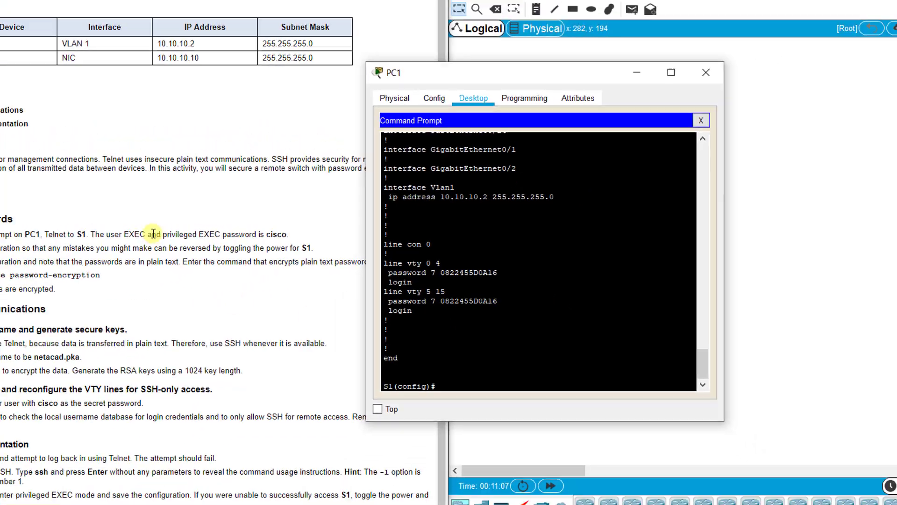
Check the instructions, then enter ip domain-name netacad.pka on S1.
{"action": "left_click", "coordinate": [35, 260]}
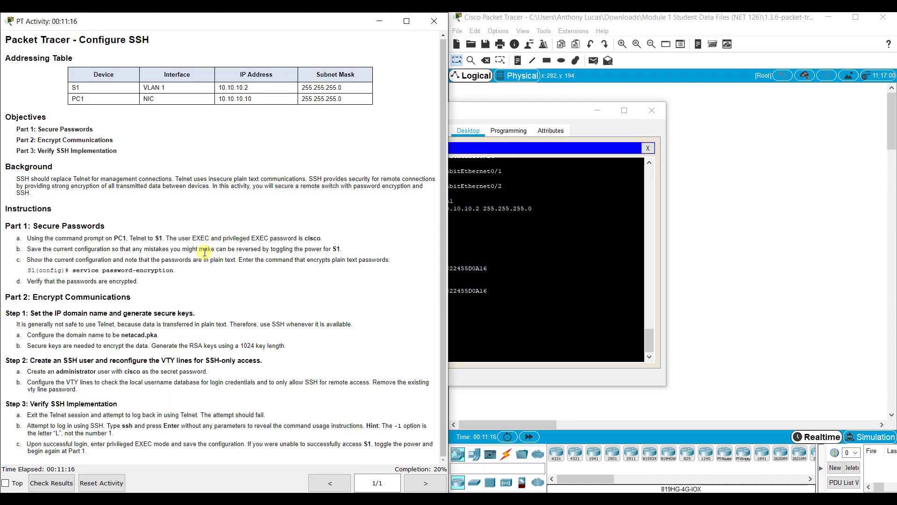
{"action": "left_click", "coordinate": [483, 352]}
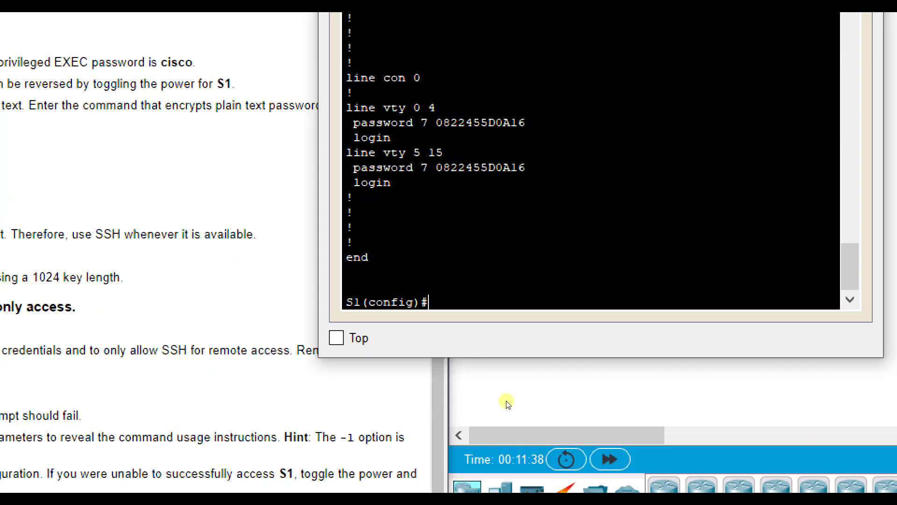
{"action": "type", "text": "ip domain-name"}
{"action": "type", "text": " netcad"}
{"action": "key", "text": "BackSpace"}
{"action": "key", "text": "BackSpace"}
{"action": "key", "text": "BackSpace"}
{"action": "type", "text": "acad.pka"}
{"action": "key", "text": "Return"}
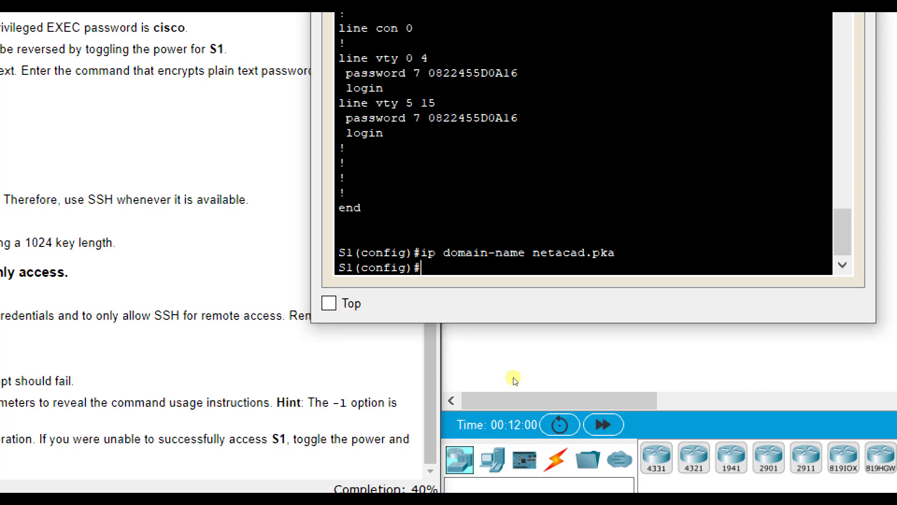
Run crypto key generate rsa on S1 with a 1024-bit modulus.
{"action": "type", "text": "crypto key generate rsa"}
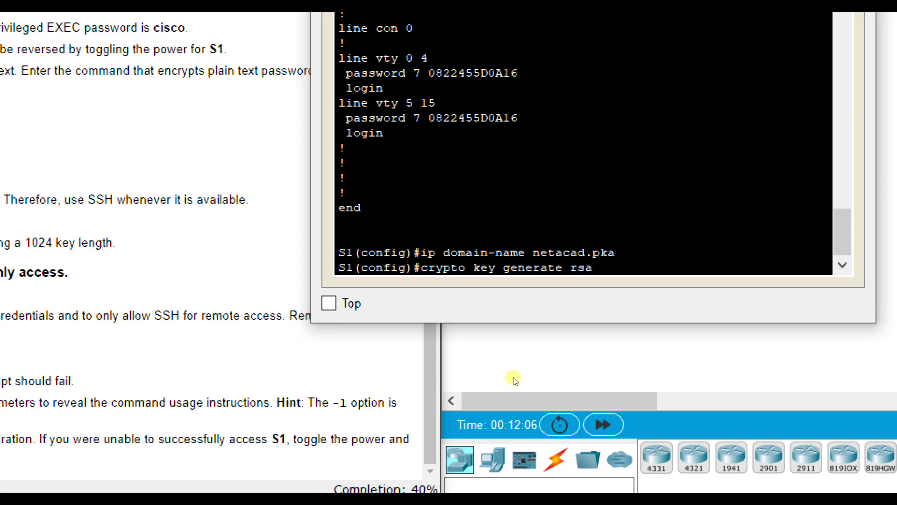
{"action": "key", "text": "Return"}
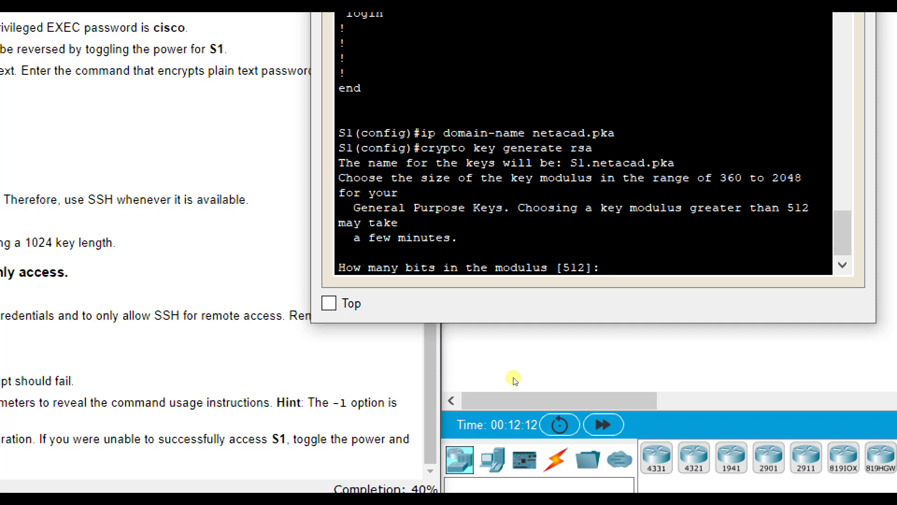
{"action": "type", "text": "1024"}
{"action": "key", "text": "Return"}
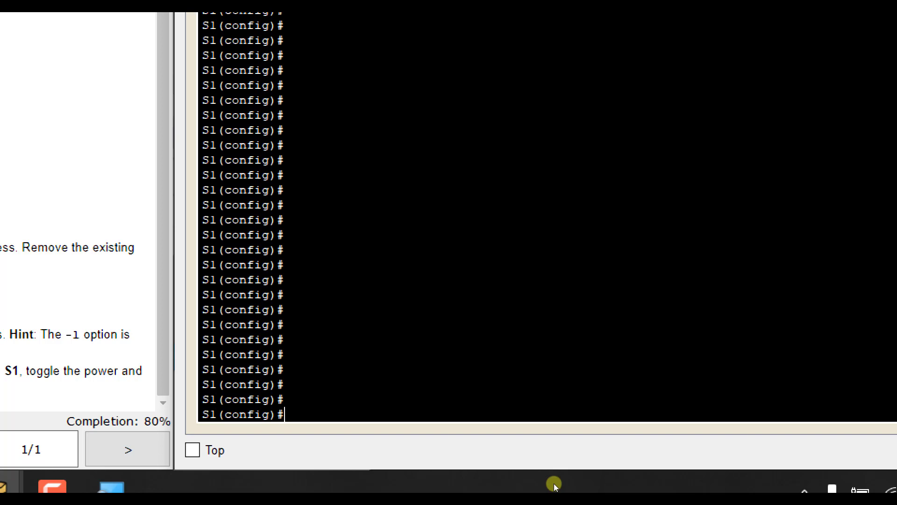
Create the local user 'administrator' on S1 with a secret password.
{"action": "type", "text": "username administrator"}
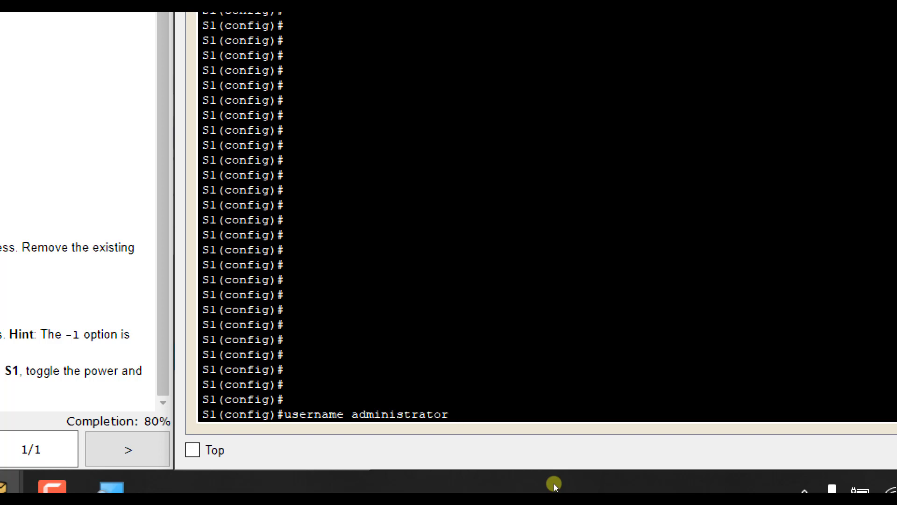
{"action": "type", "text": "secret cisco"}
{"action": "key", "text": "Return"}
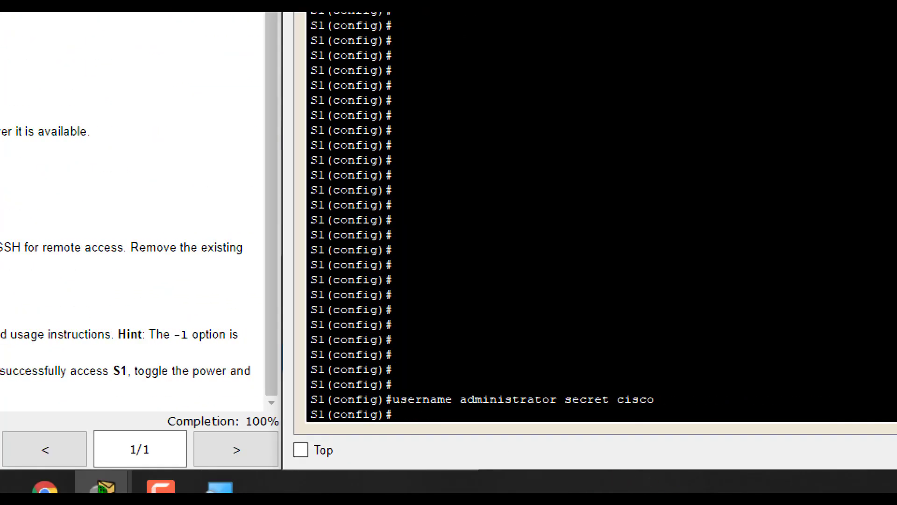
Configure line vty 0 15 with no login and remove the old line password.
{"action": "type", "text": "line vty "}
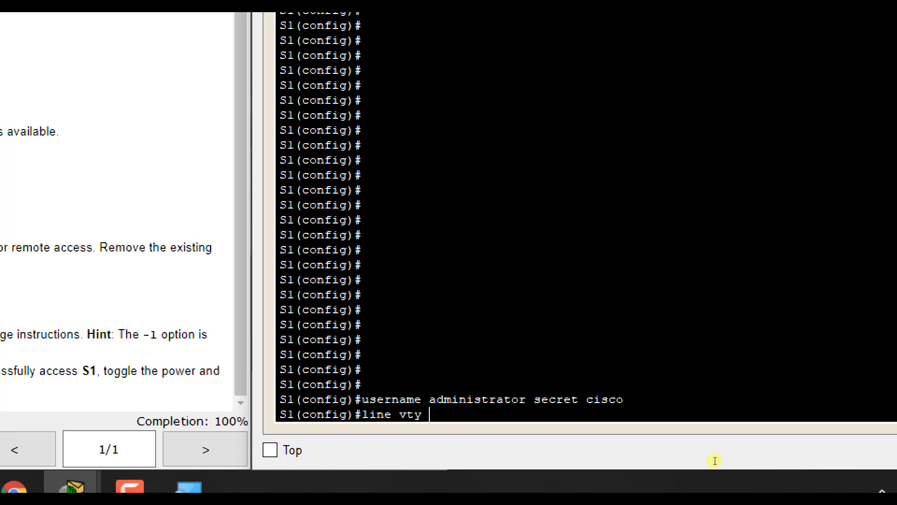
{"action": "type", "text": "0 15"}
{"action": "key", "text": "Return"}
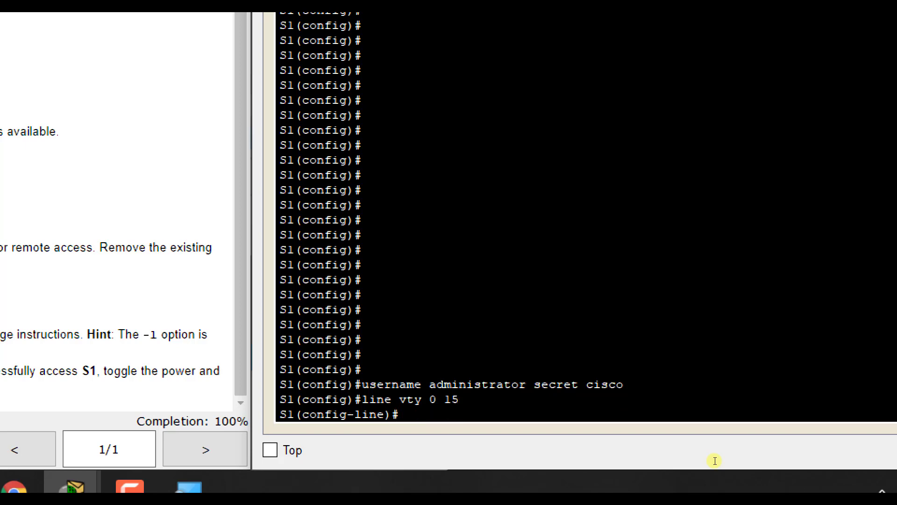
{"action": "type", "text": "no login"}
{"action": "key", "text": "Return"}
{"action": "type", "text": "no"}
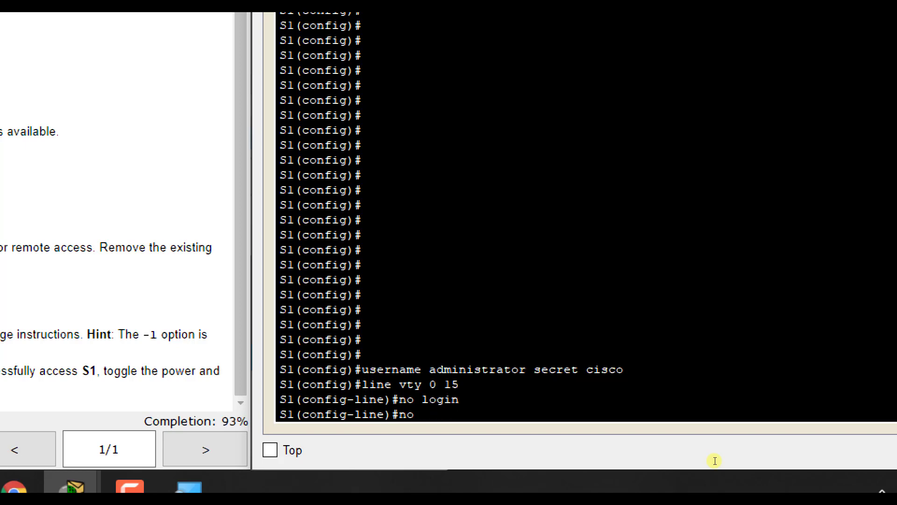
{"action": "type", "text": " password cisco"}
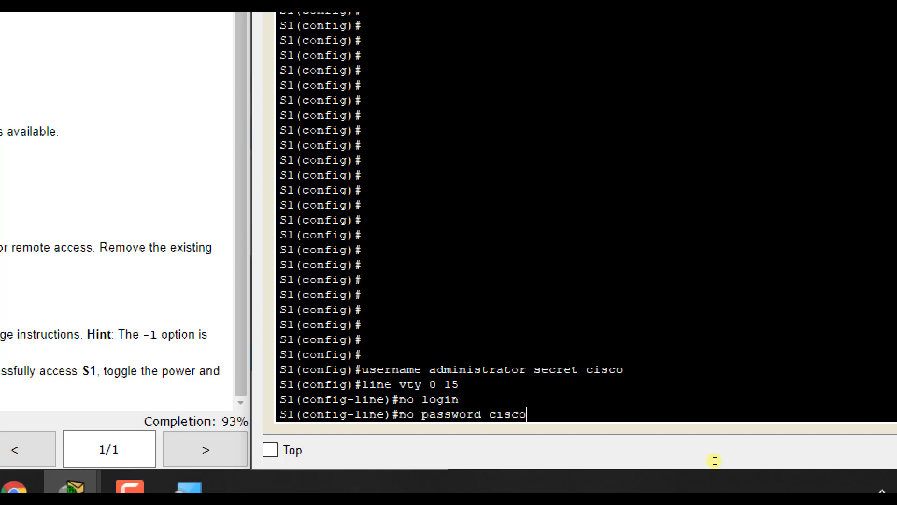
{"action": "key", "text": "Return"}
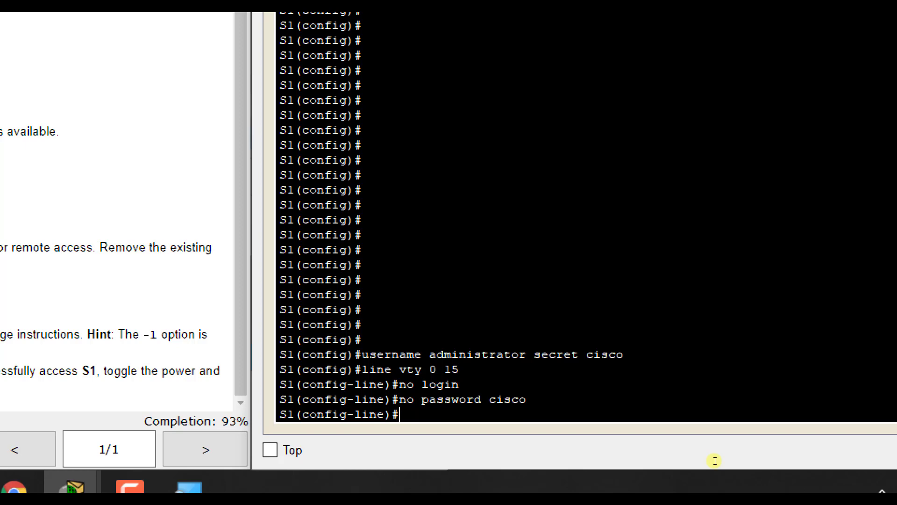
Set the VTY lines to login local and transport input ssh.
{"action": "type", "text": "login local"}
{"action": "key", "text": "Return"}
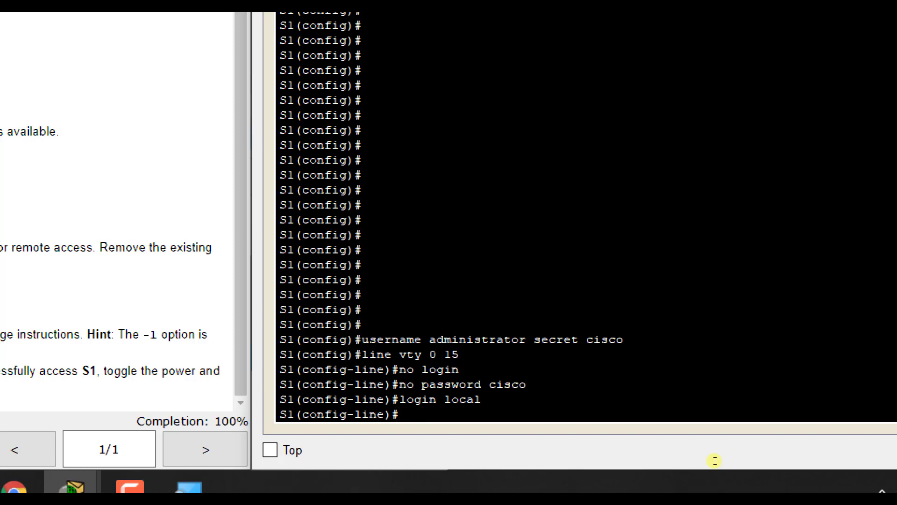
{"action": "type", "text": "transport input ssh"}
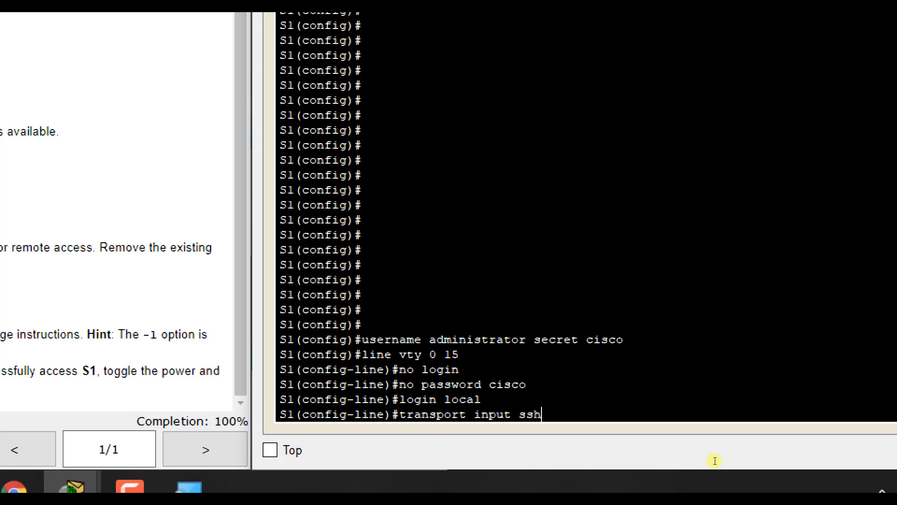
{"action": "key", "text": "Return"}
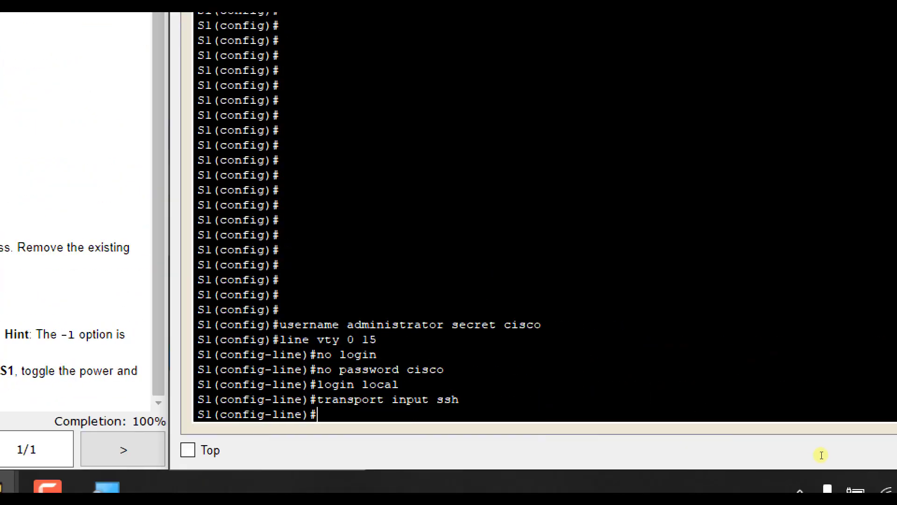
Exit back to PC1's C:\> prompt and show that telnet 10.10.10.2 is now refused.
{"action": "type", "text": "exit"}
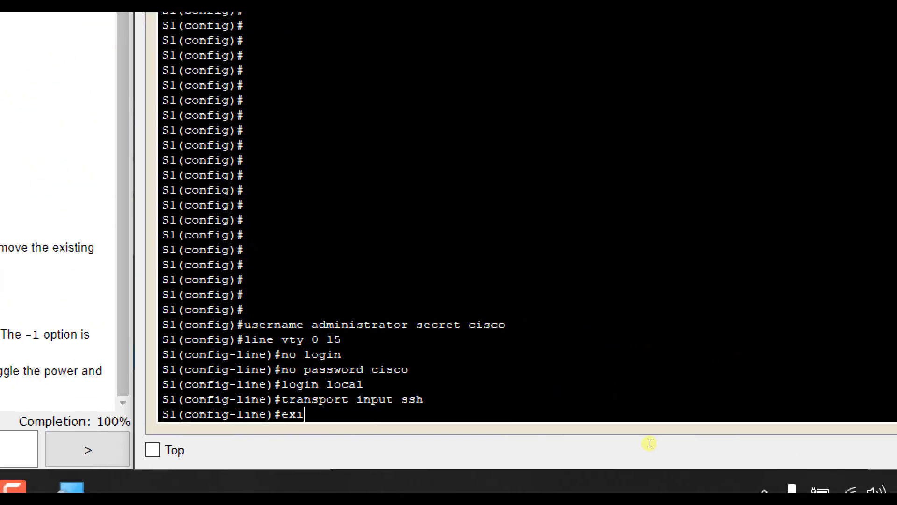
{"action": "key", "text": "Return"}
{"action": "type", "text": "exit"}
{"action": "key", "text": "Return"}
{"action": "type", "text": "exit"}
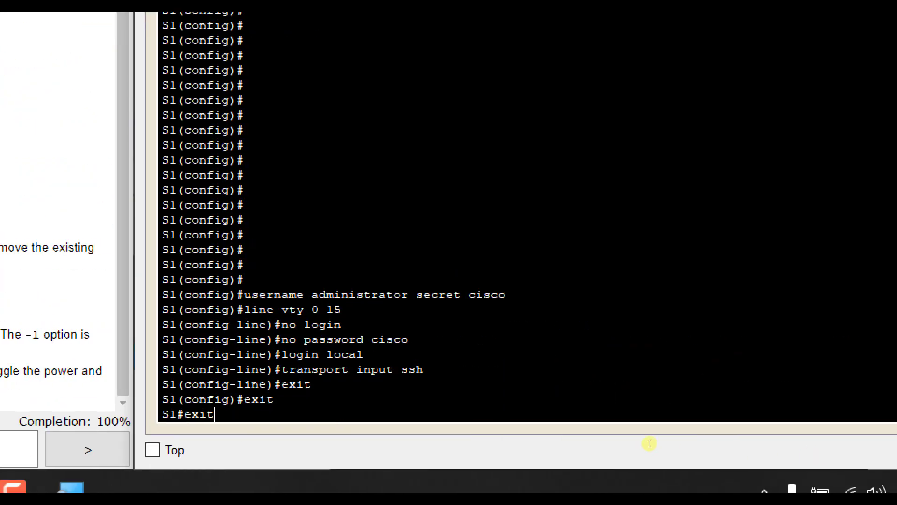
{"action": "key", "text": "Return"}
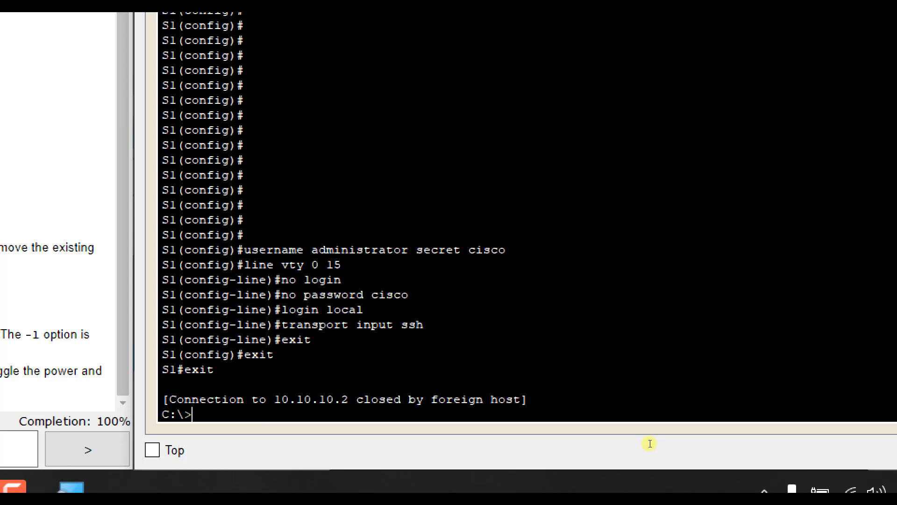
{"action": "type", "text": "telnet 10.10.10.2"}
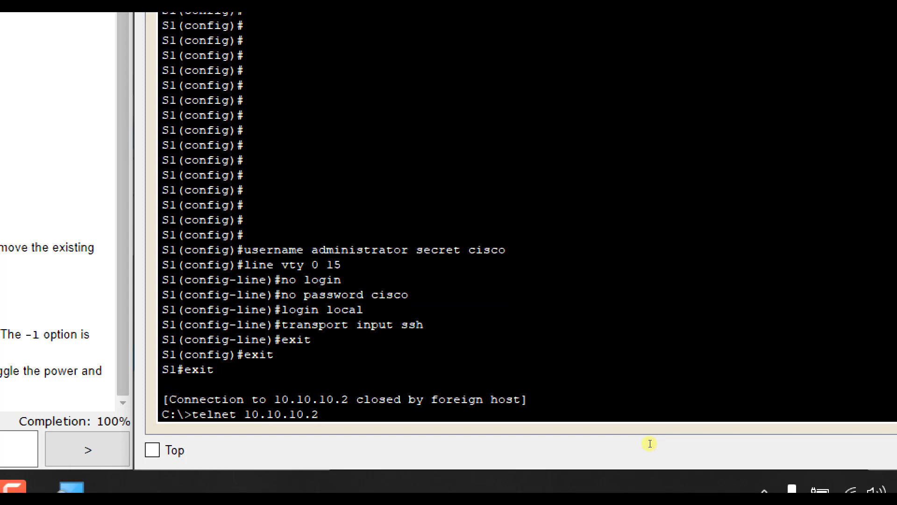
{"action": "key", "text": "Return"}
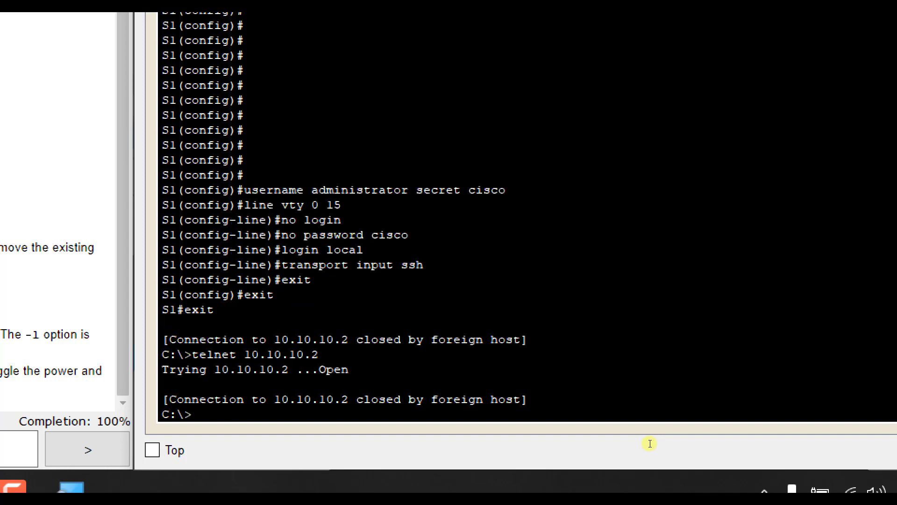
{"action": "key", "text": "Up"}
{"action": "key", "text": "Return"}
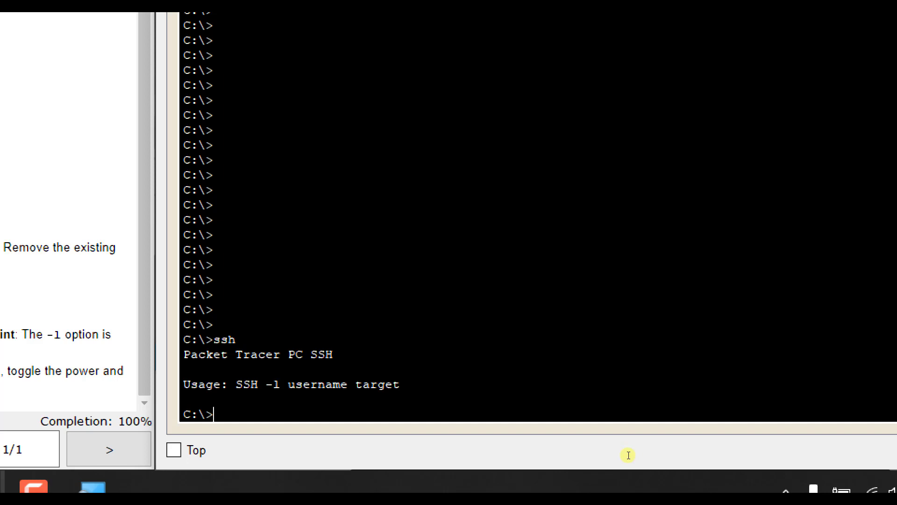
SSH into S1 as administrator at 10.10.10.2, then enter privileged mode.
{"action": "type", "text": "ssh -l administrator "}
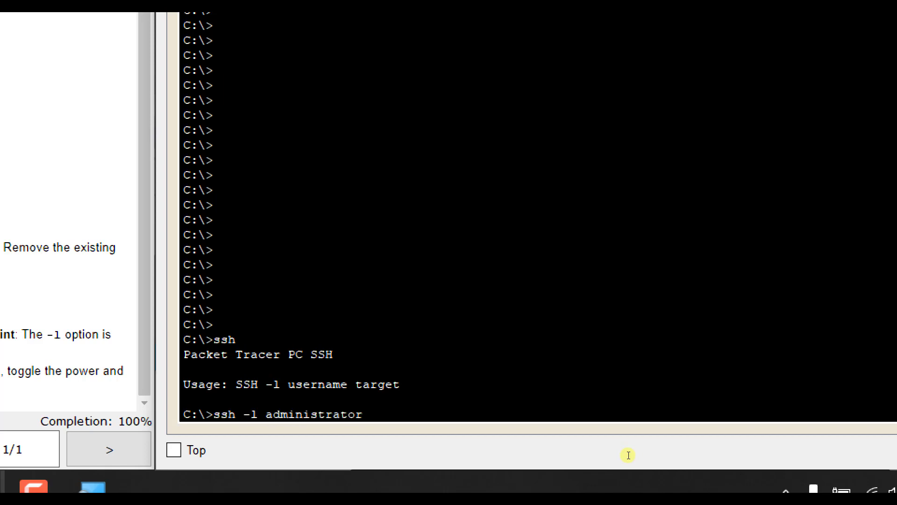
{"action": "type", "text": "10.10.1.0.2"}
{"action": "key", "text": "Return"}
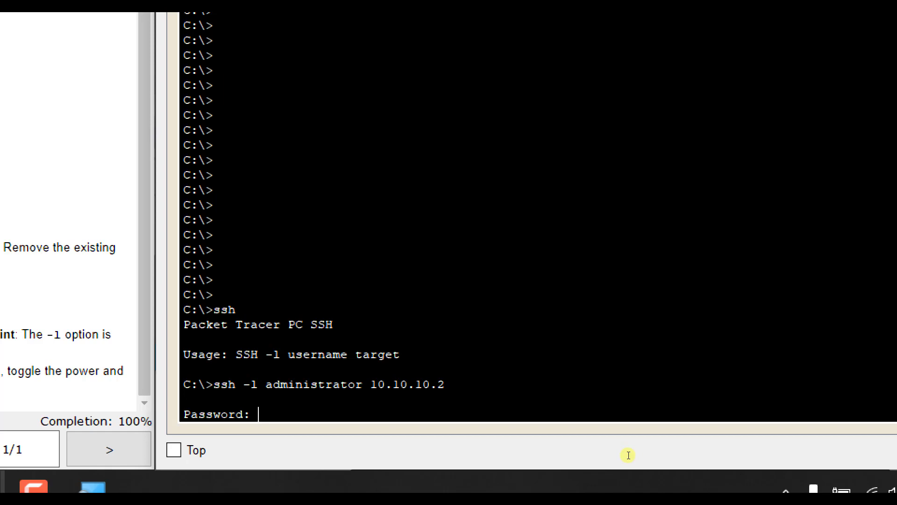
{"action": "key", "text": "Return"}
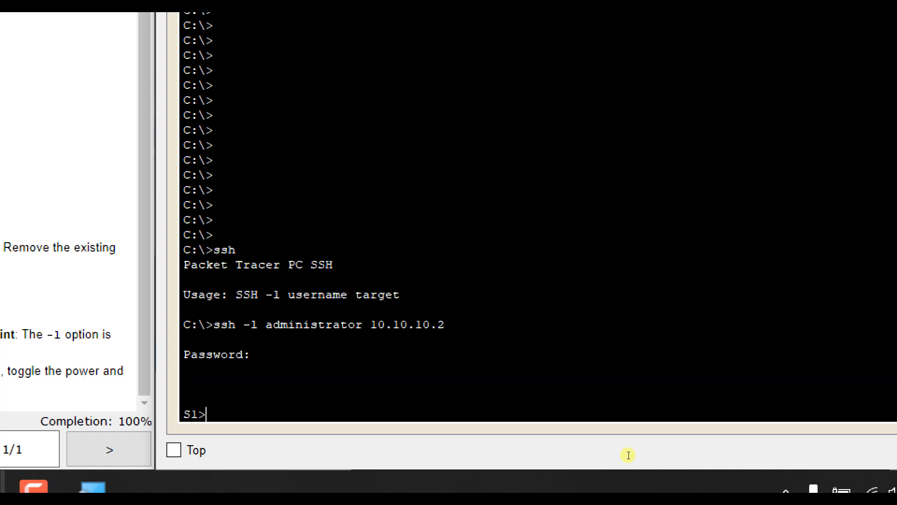
{"action": "type", "text": "en"}
{"action": "key", "text": "Return"}
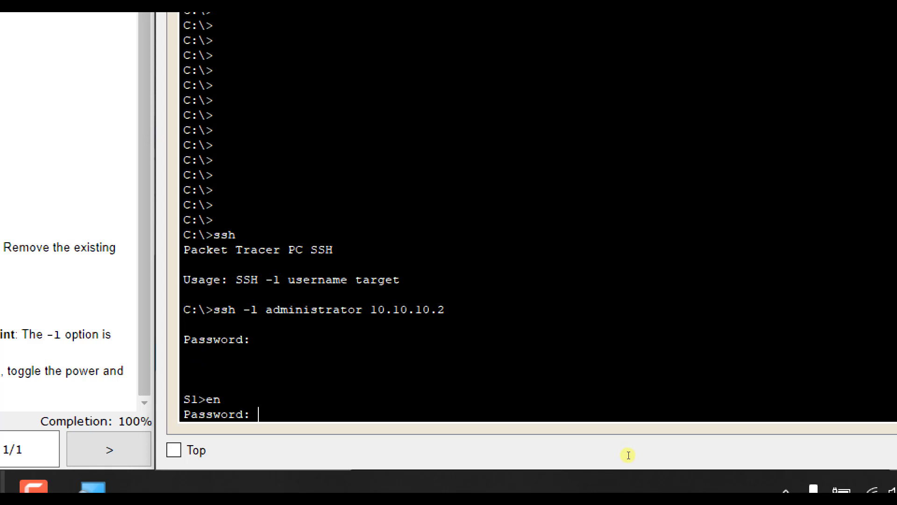
{"action": "key", "text": "Return"}
Run show run and highlight the administrator secret and domain-name netacad.pka lines.
{"action": "type", "text": "show ru"}
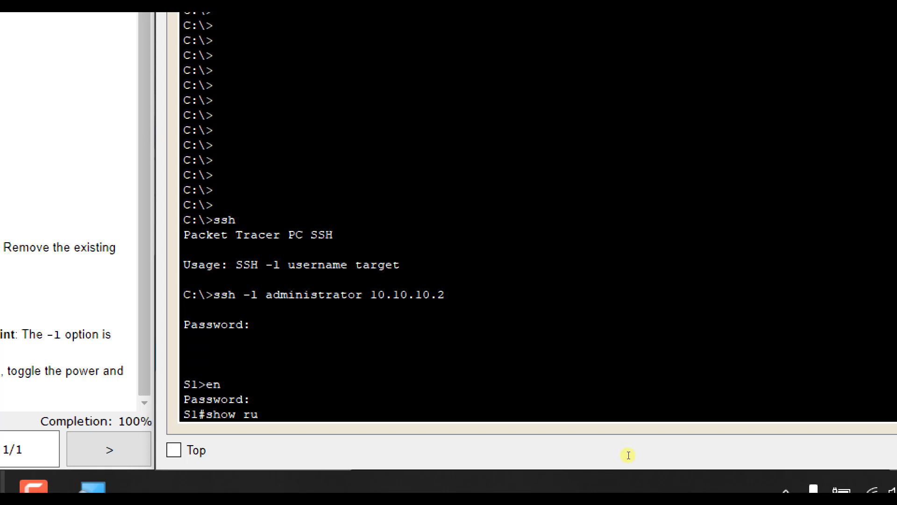
{"action": "key", "text": "Return"}
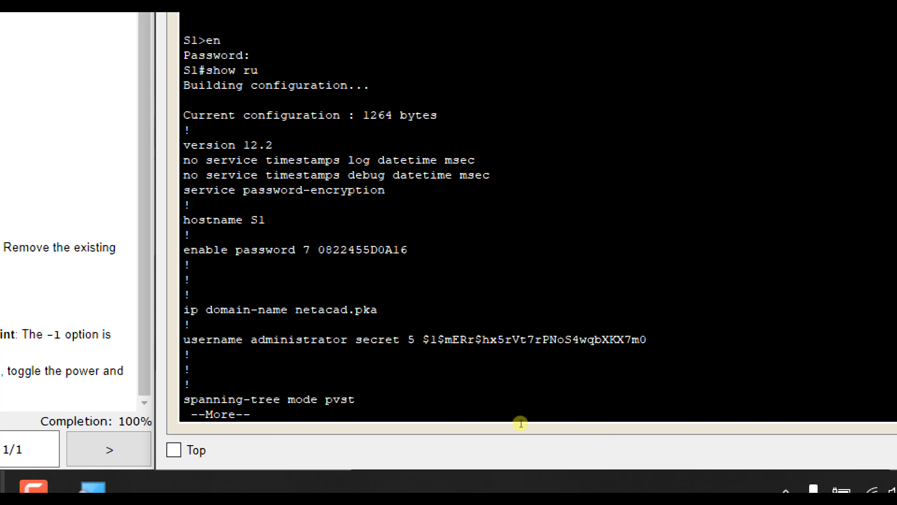
{"action": "left_click_drag", "start_coordinate": [473, 429], "coordinate": [621, 427]}
{"action": "left_click", "coordinate": [578, 416]}
{"action": "left_click_drag", "start_coordinate": [511, 415], "coordinate": [469, 413]}
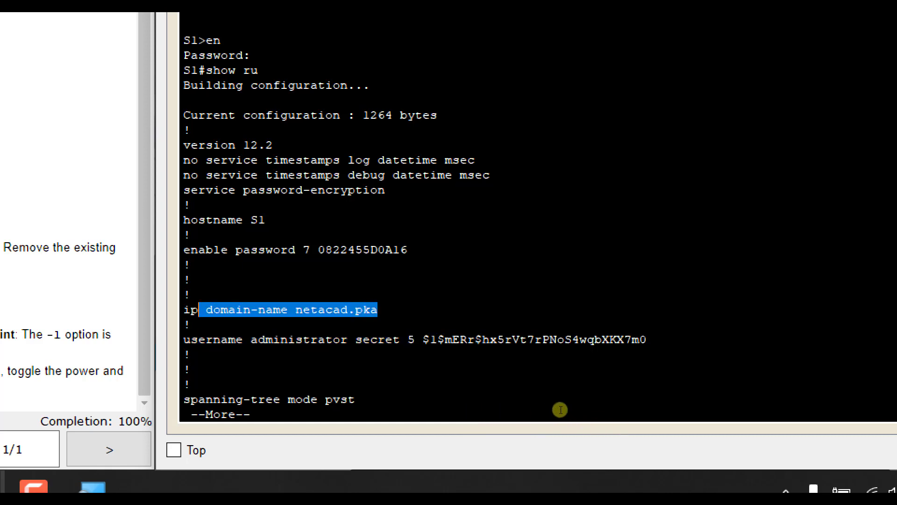
Page to the end and highlight the VTY lines using login local and transport input ssh.
{"action": "key", "text": "space"}
{"action": "key", "text": "space"}
{"action": "key", "text": "space"}
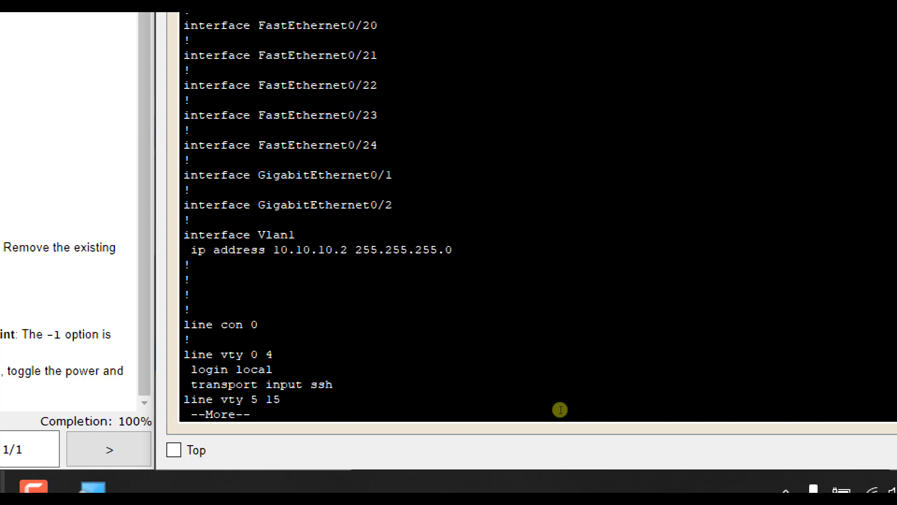
{"action": "key", "text": "space"}
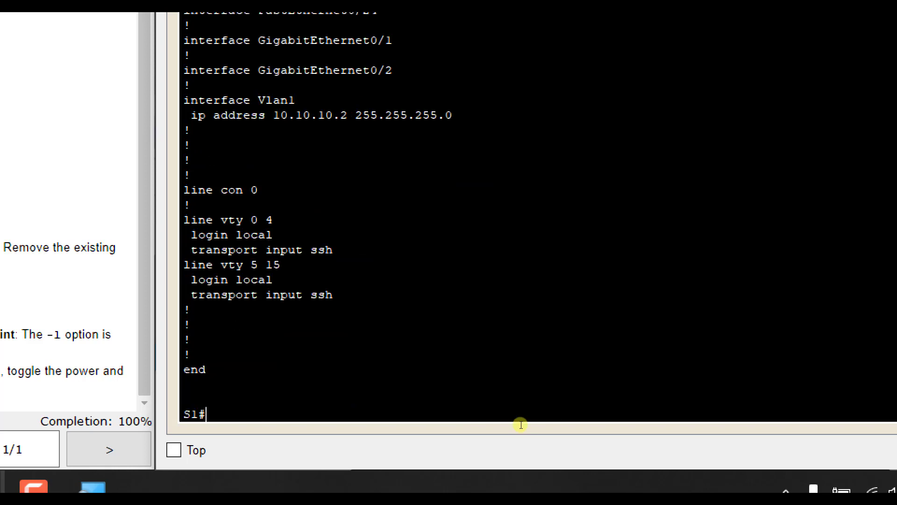
{"action": "left_click_drag", "start_coordinate": [551, 406], "coordinate": [463, 363]}
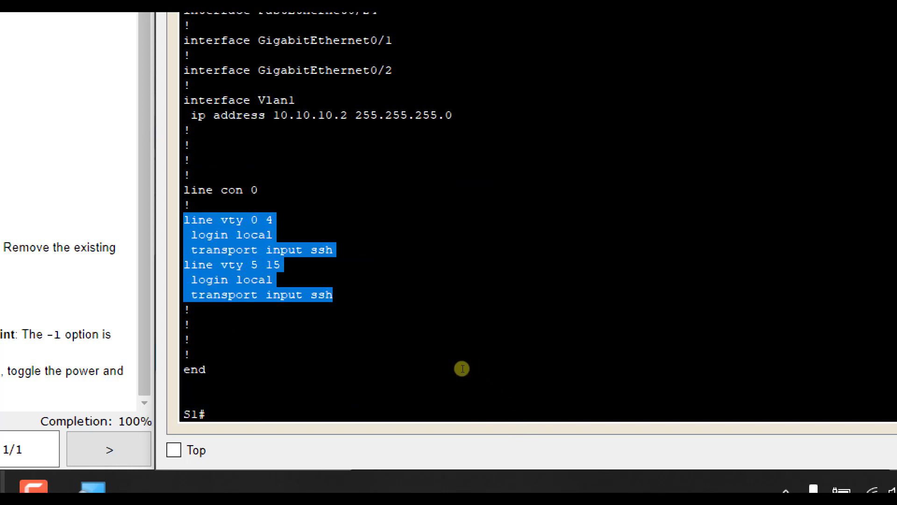
{"action": "left_click", "coordinate": [516, 370]}
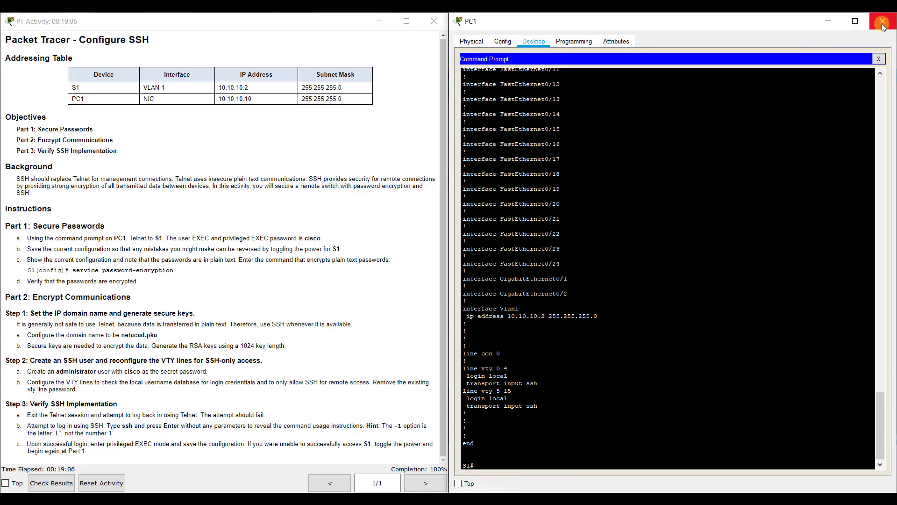
Close PC1's device window to return to the PC1–S1 topology workspace.
{"action": "left_click", "coordinate": [882, 22]}
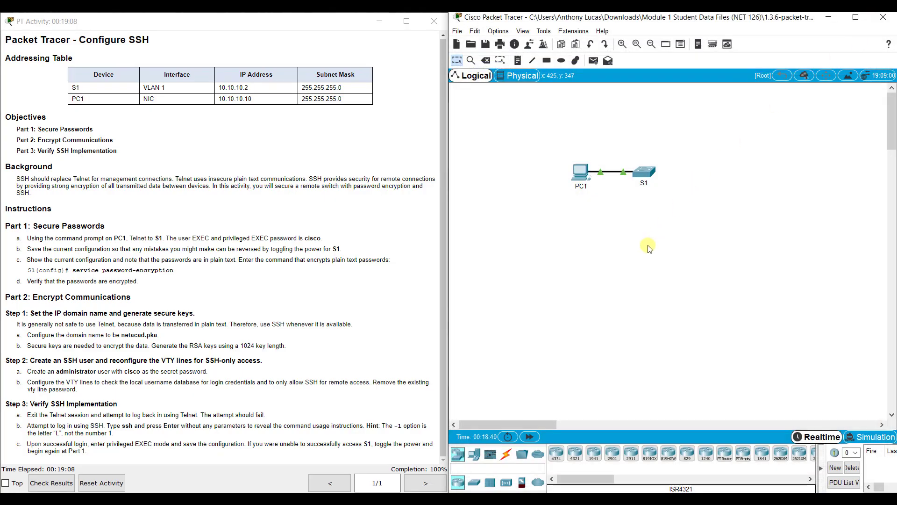